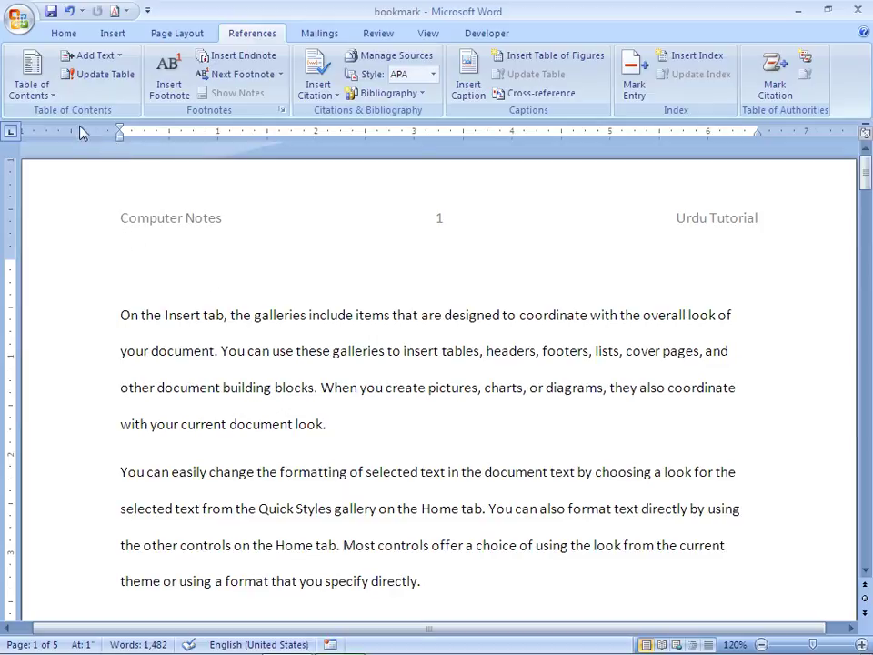
- Start saving a copy of bookmark as a Word Document from the Office Button menu
left_click(20, 18)
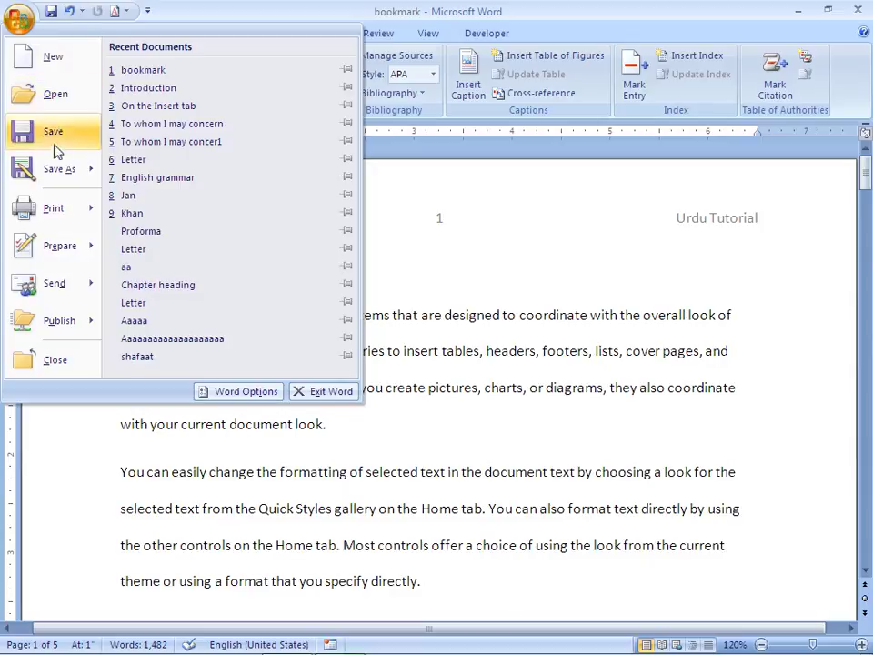
mouse_move(59, 172)
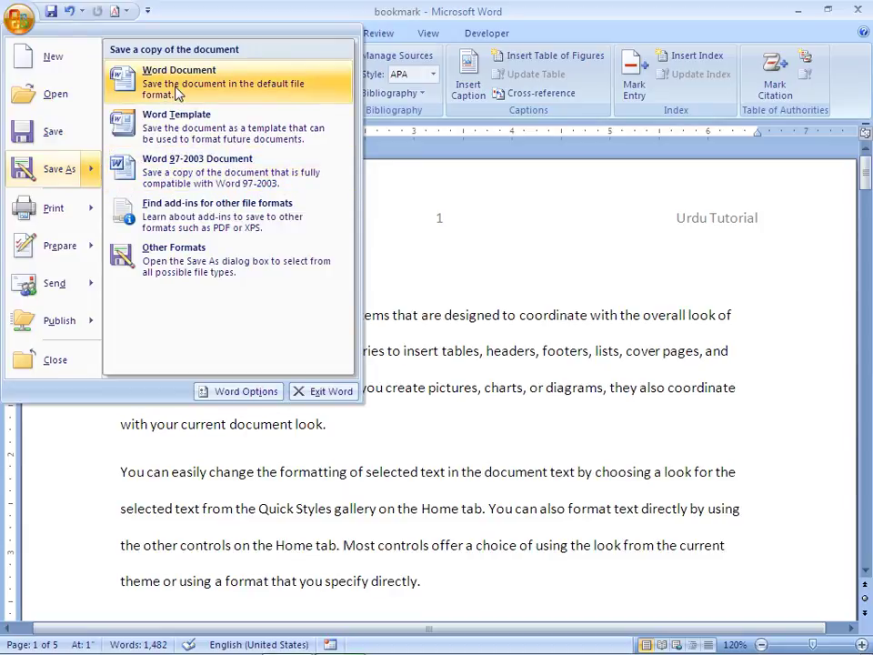
left_click(179, 83)
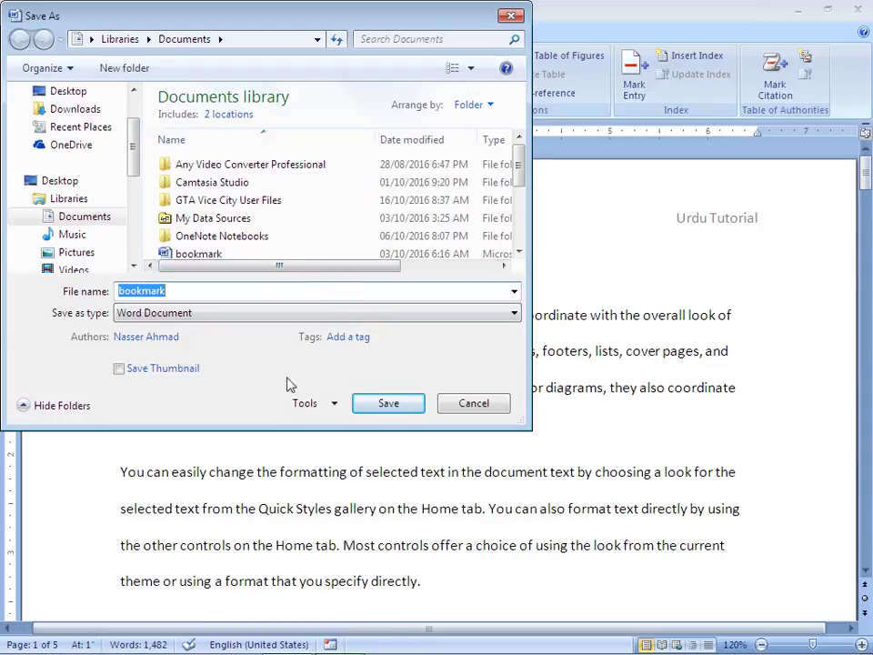
- Open General Options from the Save As dialog's Tools menu
left_click(334, 406)
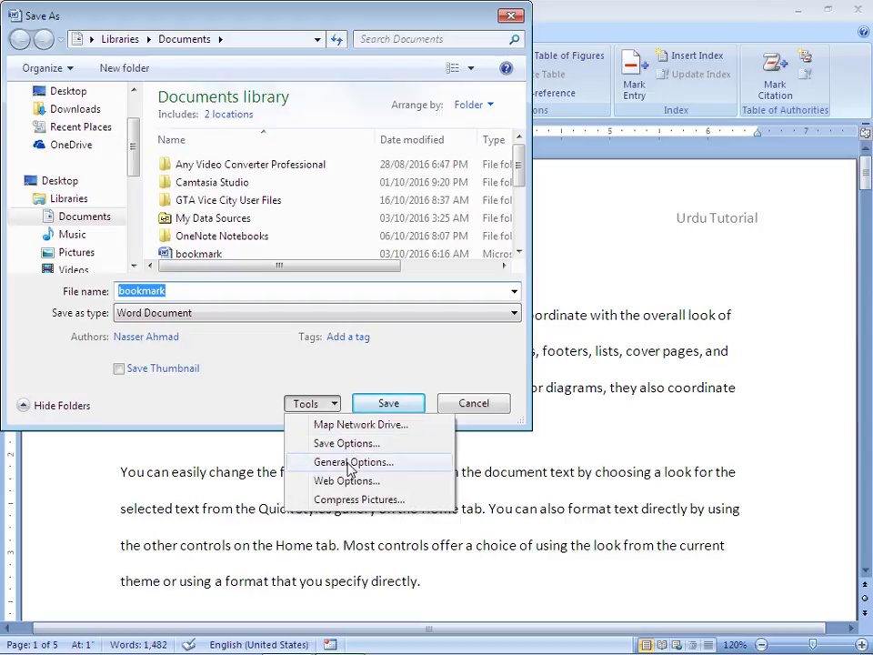
left_click(351, 463)
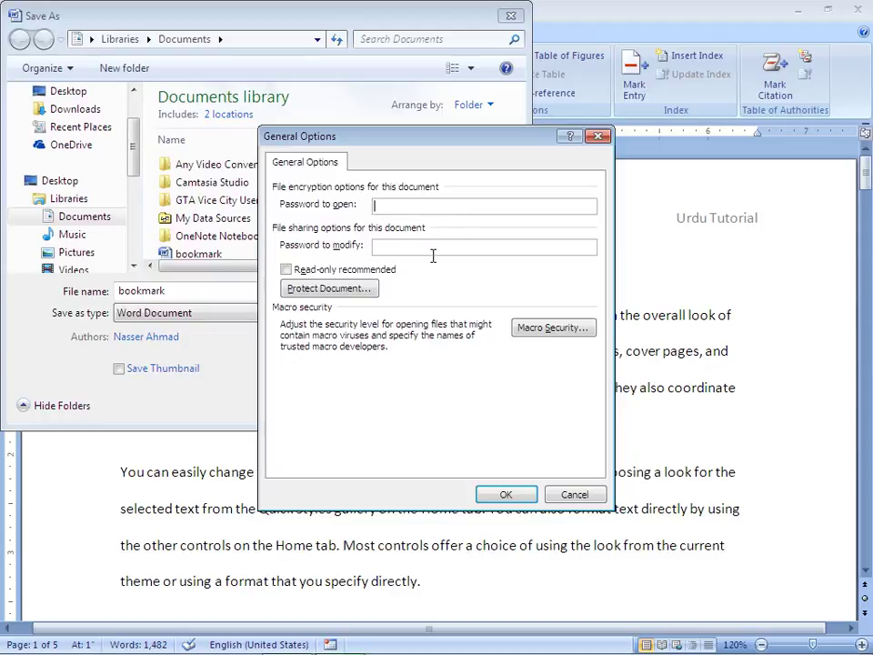
- Enter a password to open, confirm it, and save bookmark with it
left_click(427, 247)
left_click(506, 492)
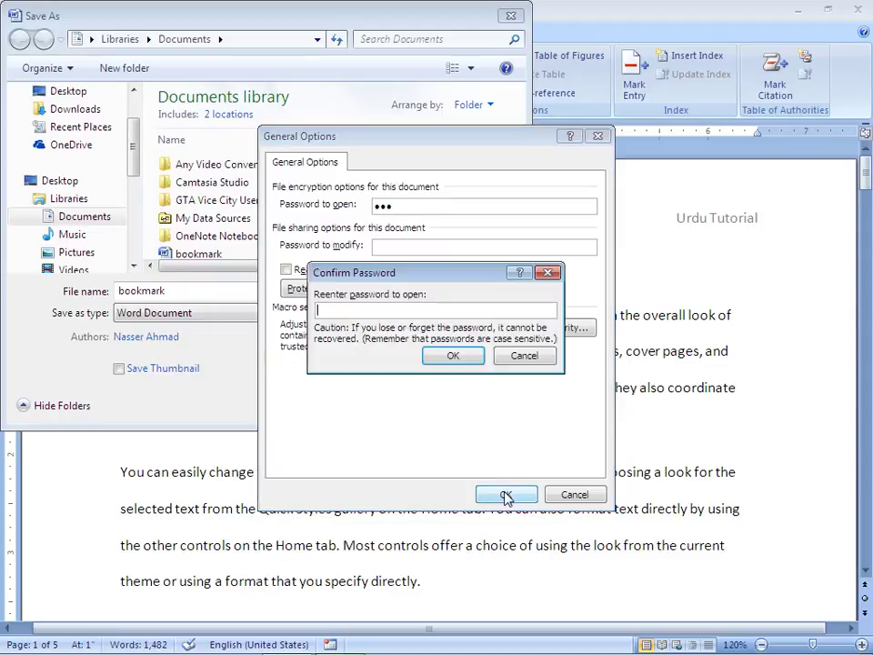
left_click(455, 356)
key("Return")
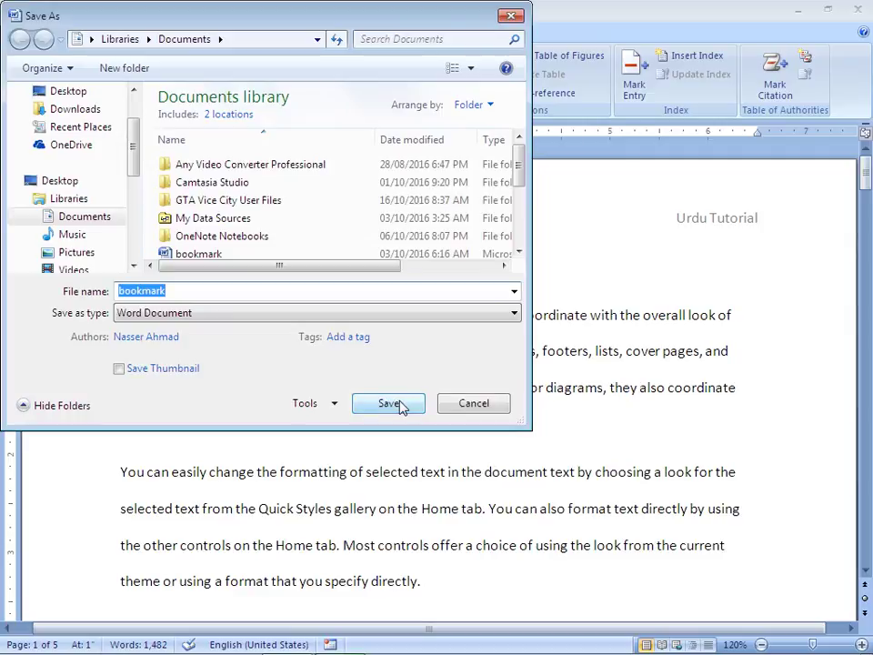
left_click(391, 404)
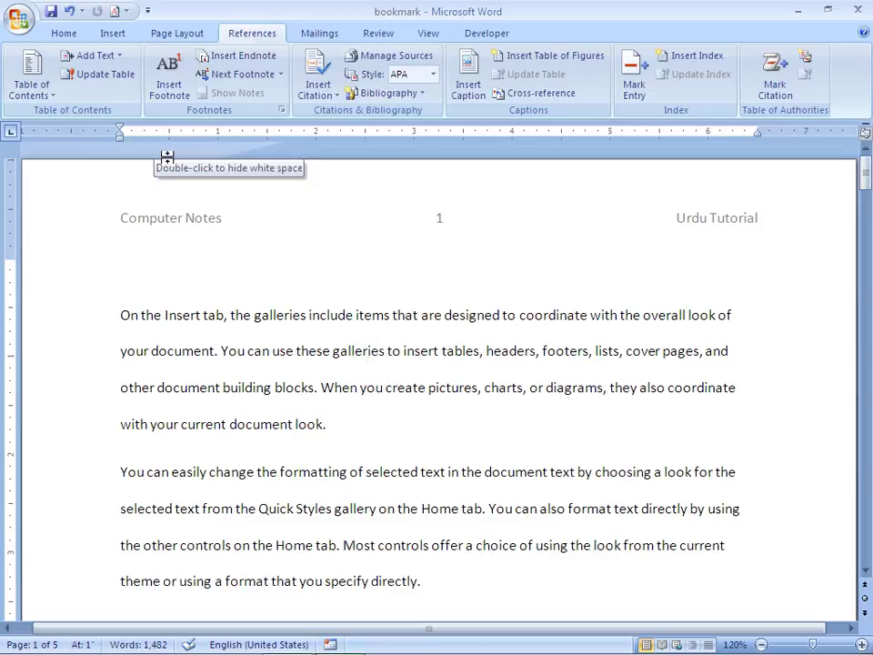
- Close the password-protected bookmark document with Ctrl+W
key("ctrl+w")
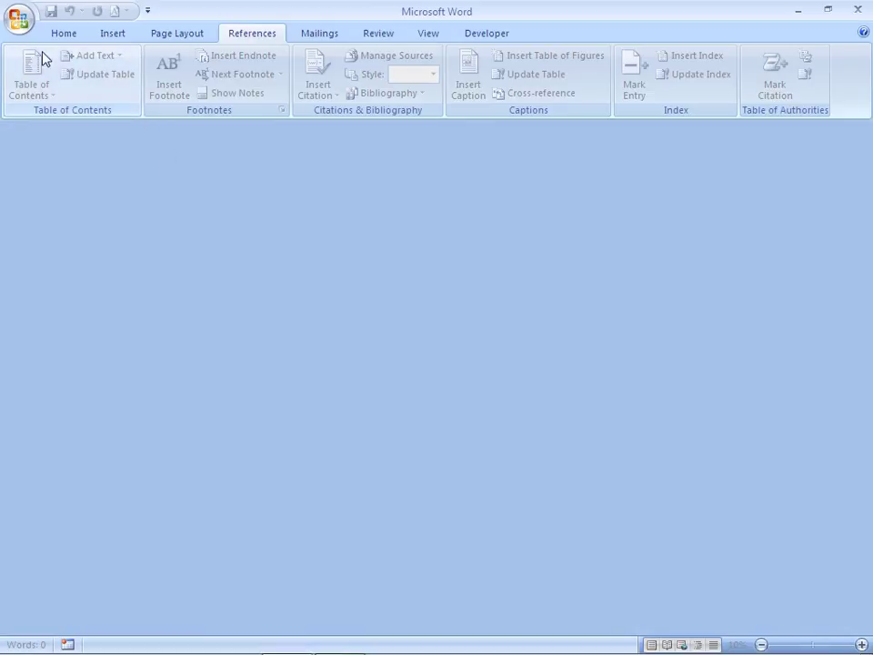
left_click(23, 28)
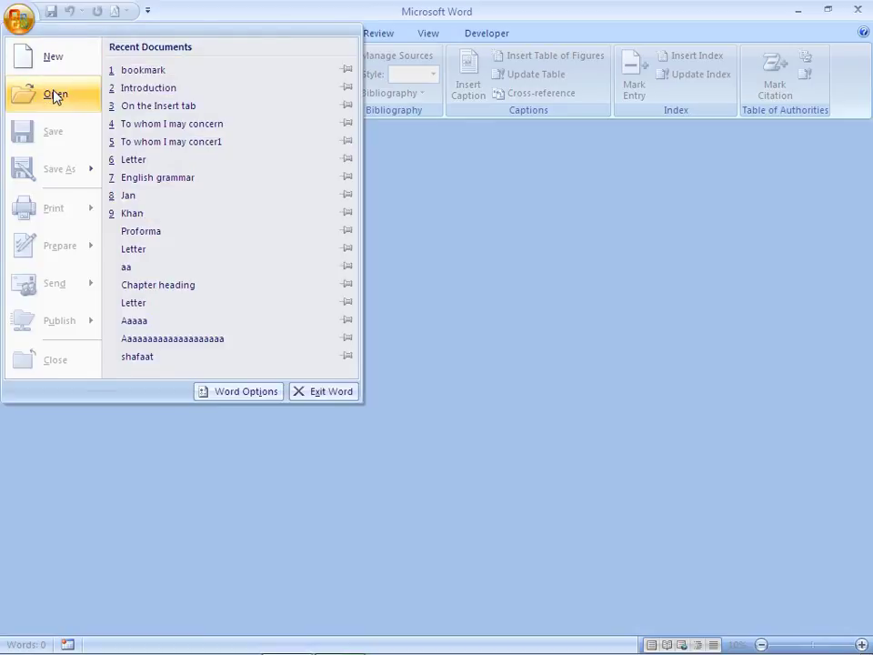
left_click(55, 96)
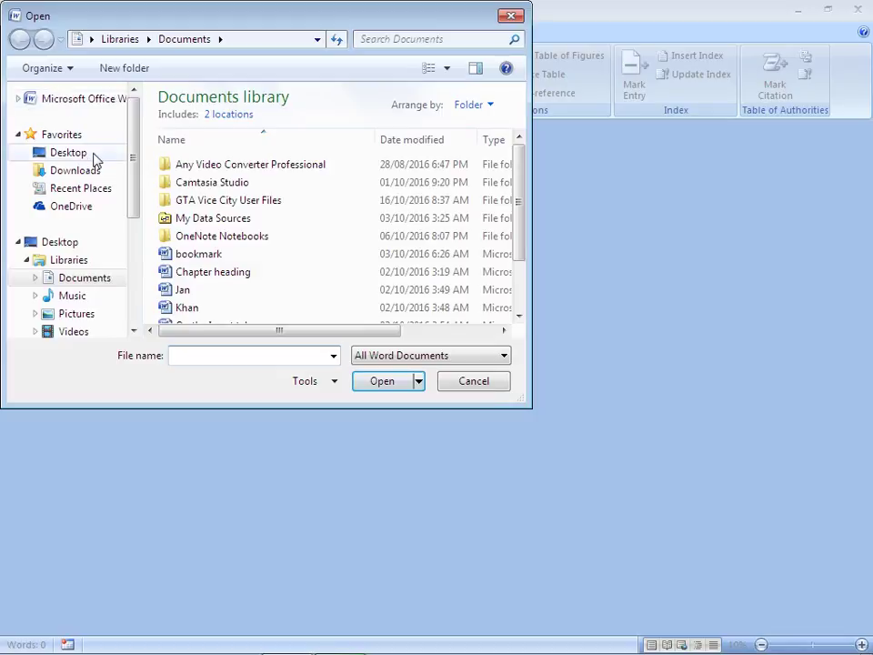
left_click(203, 256)
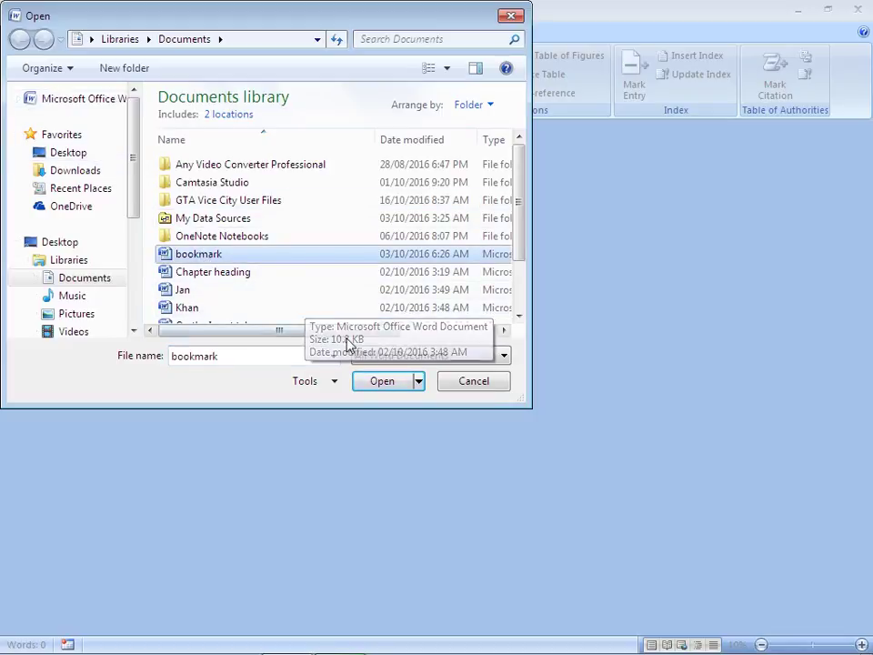
left_click(373, 382)
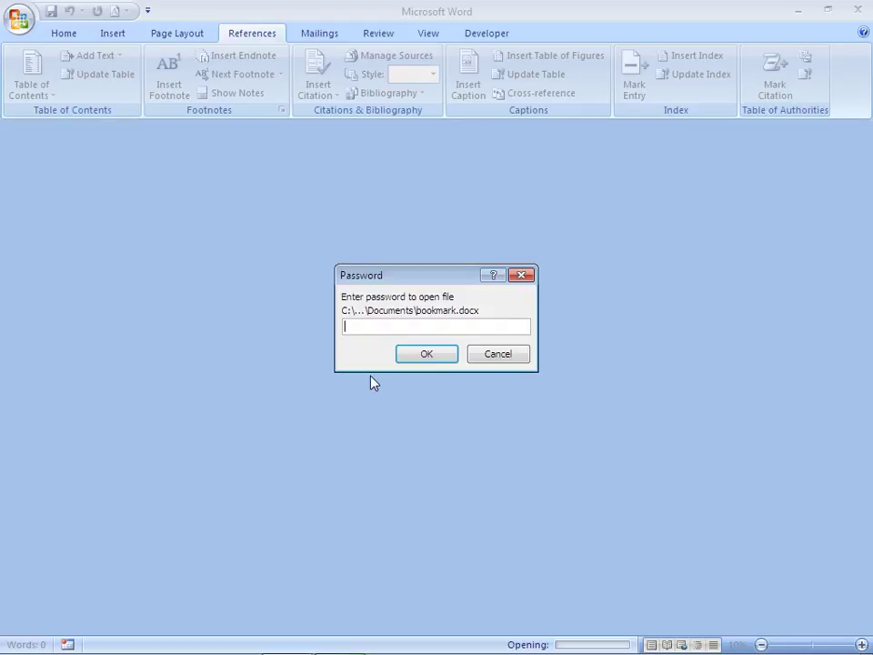
type("*****")
left_click(425, 355)
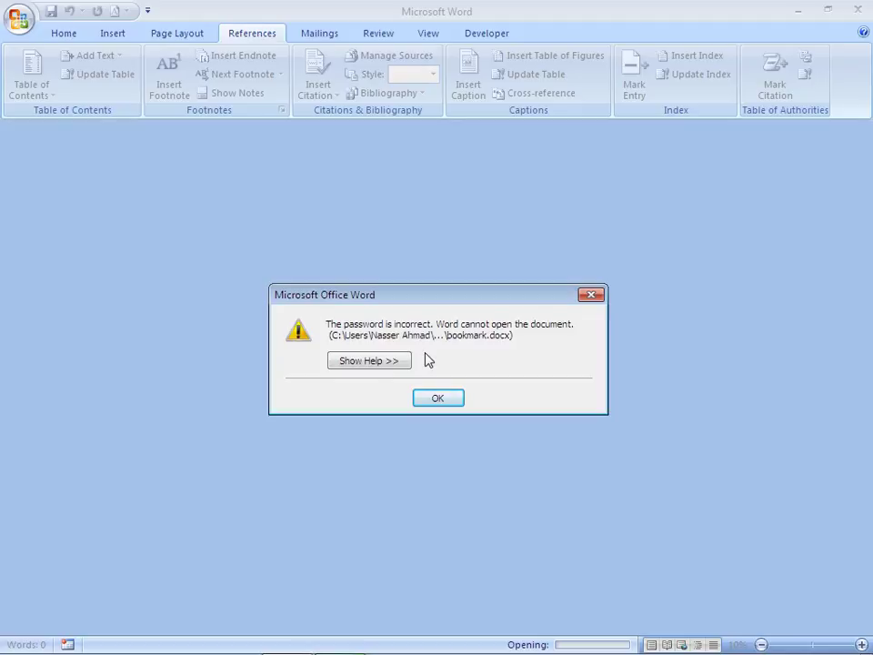
left_click(438, 397)
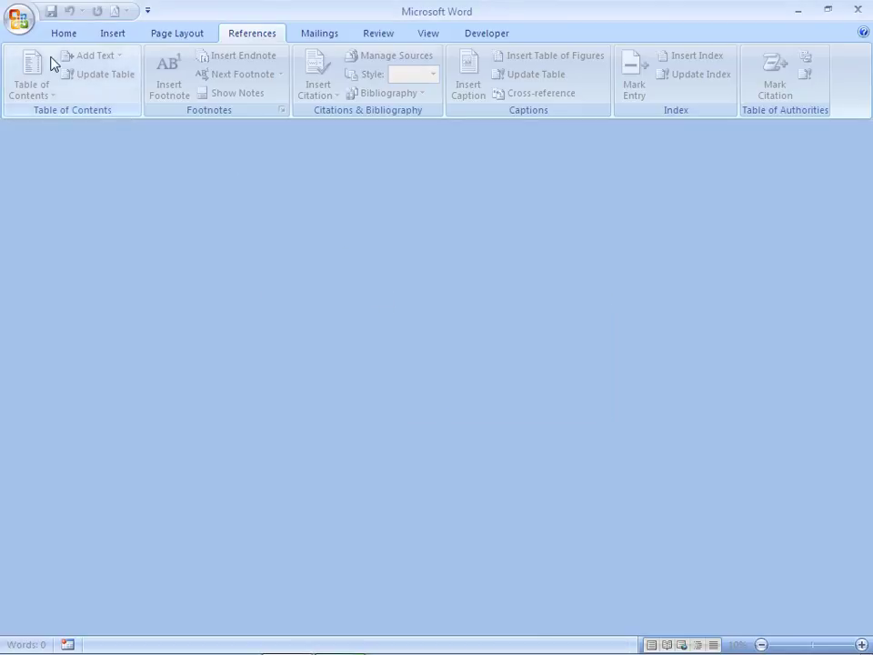
left_click(19, 19)
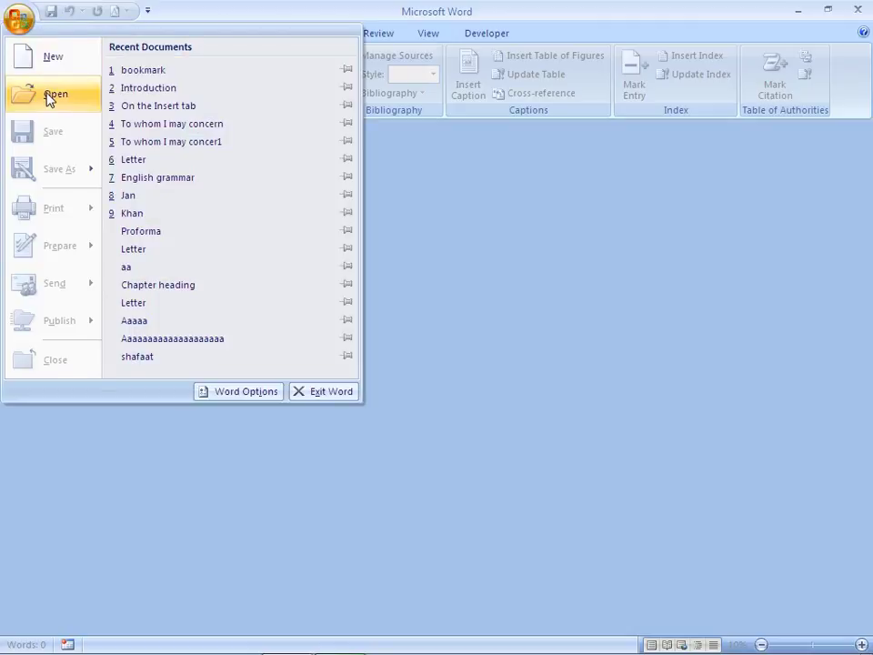
- Reopen bookmark.docx and enter its password to view the Computer Notes page
left_click(50, 95)
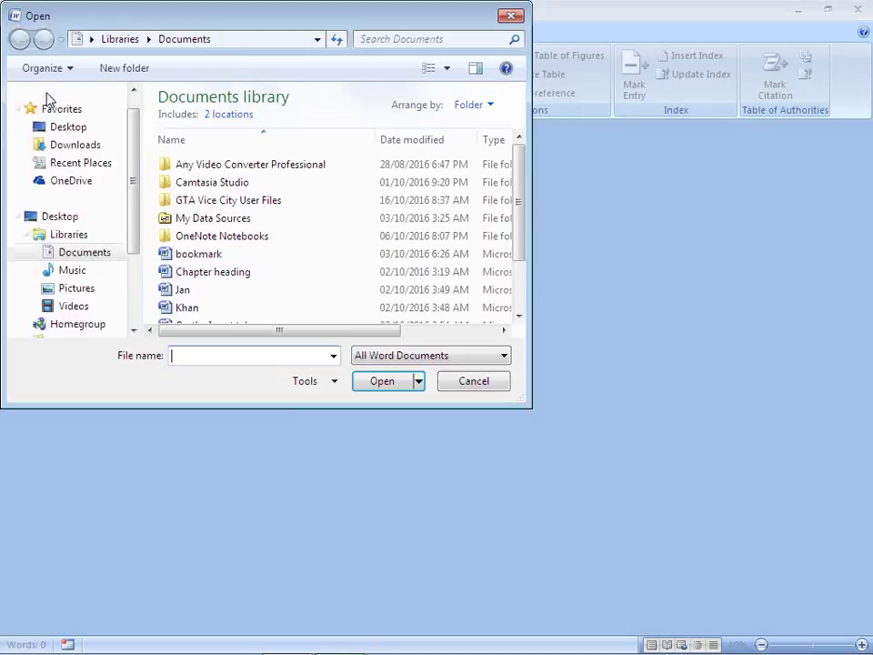
left_click(208, 258)
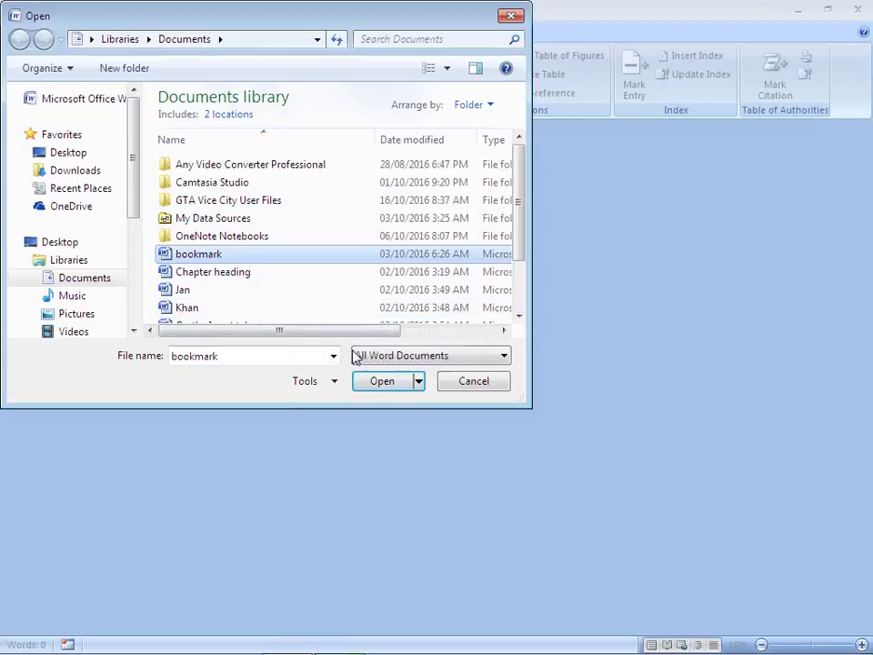
left_click(382, 383)
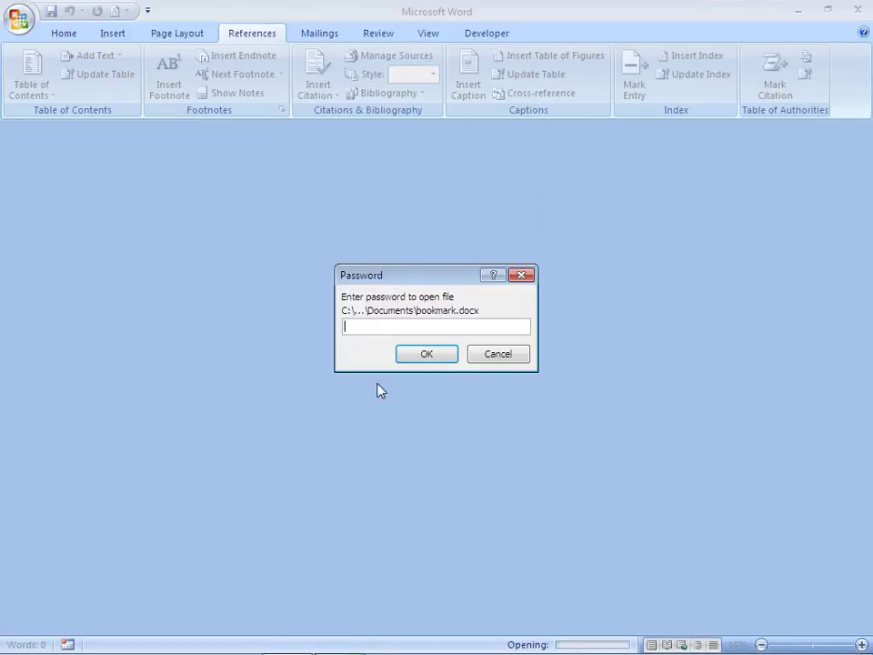
left_click(433, 357)
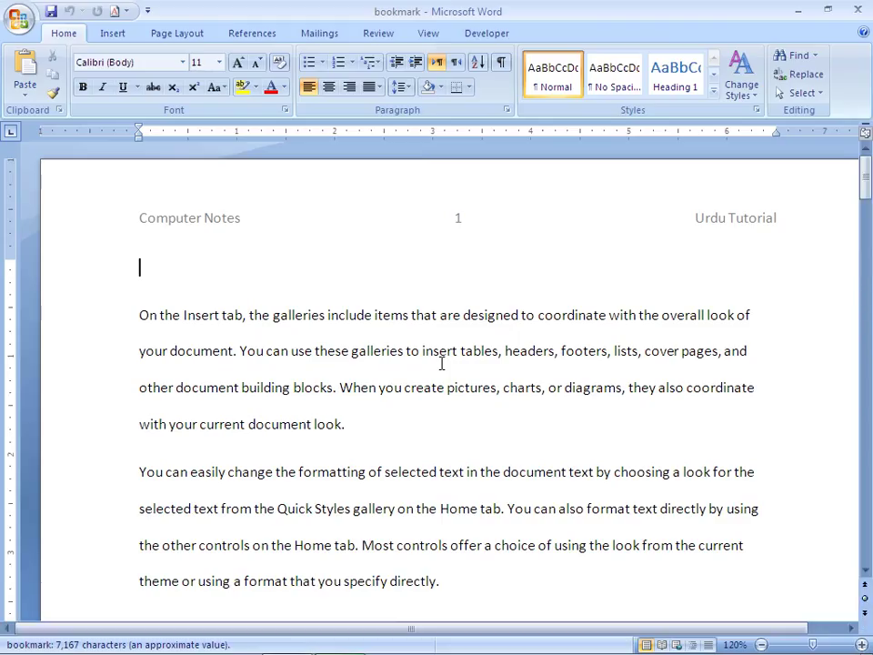